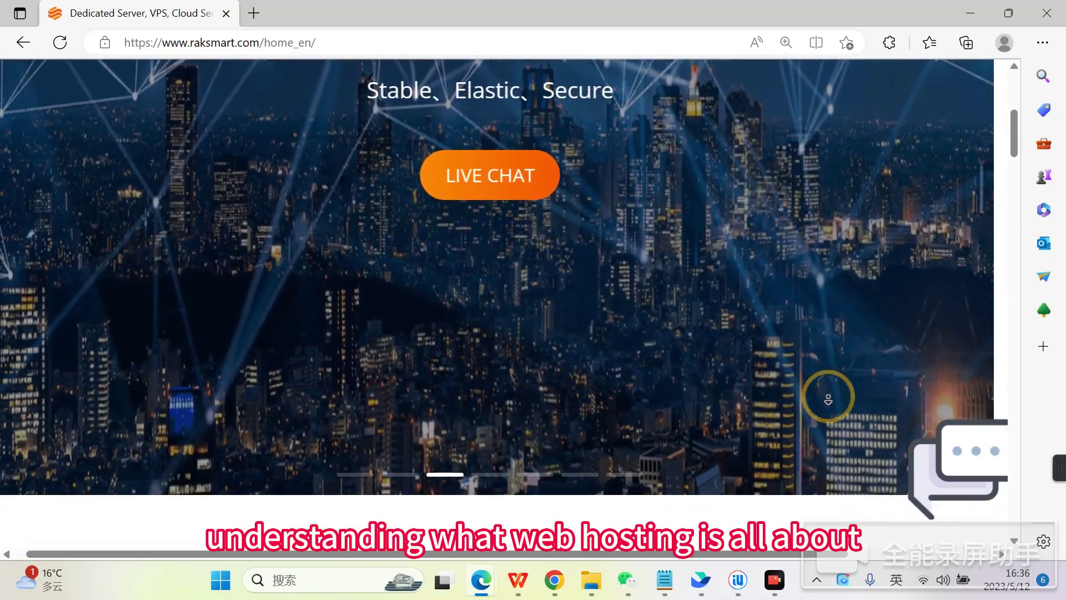
pyautogui.scroll(-1, 828, 398)
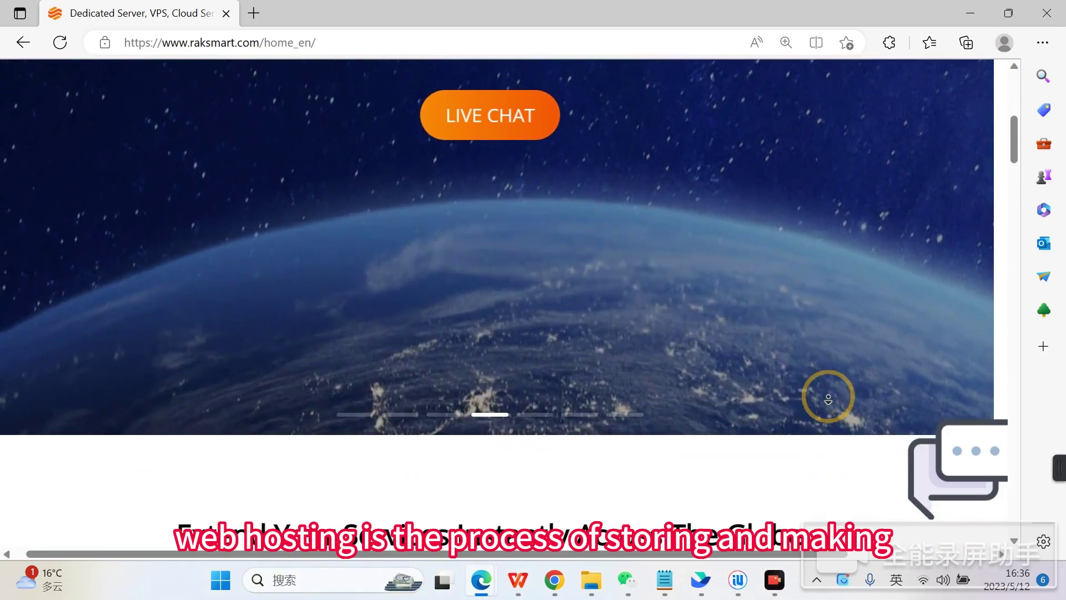
pyautogui.scroll(-1, 829, 399)
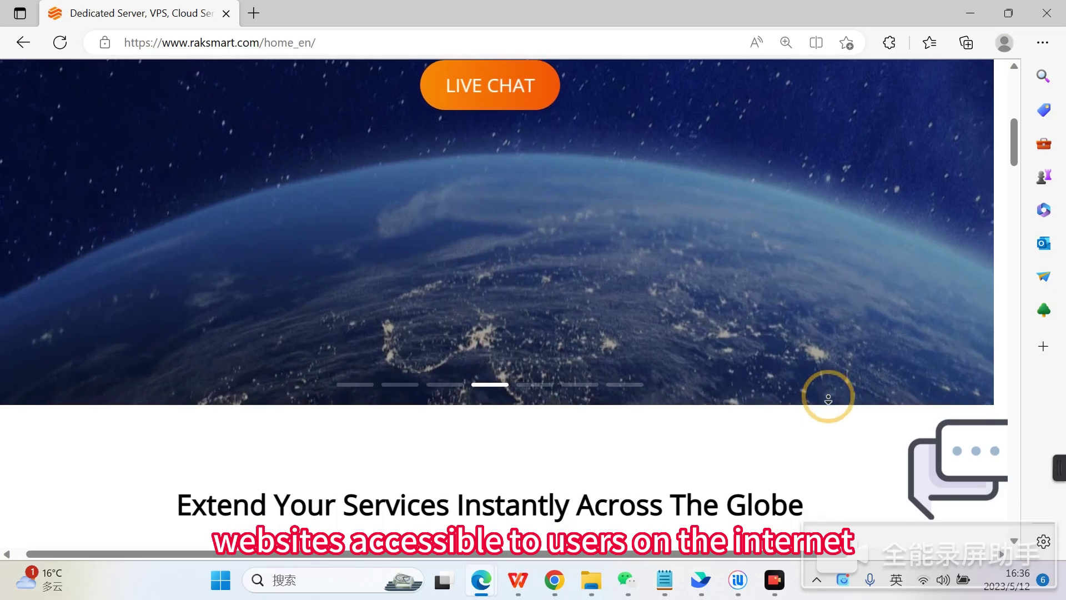
pyautogui.scroll(-1, 828, 399)
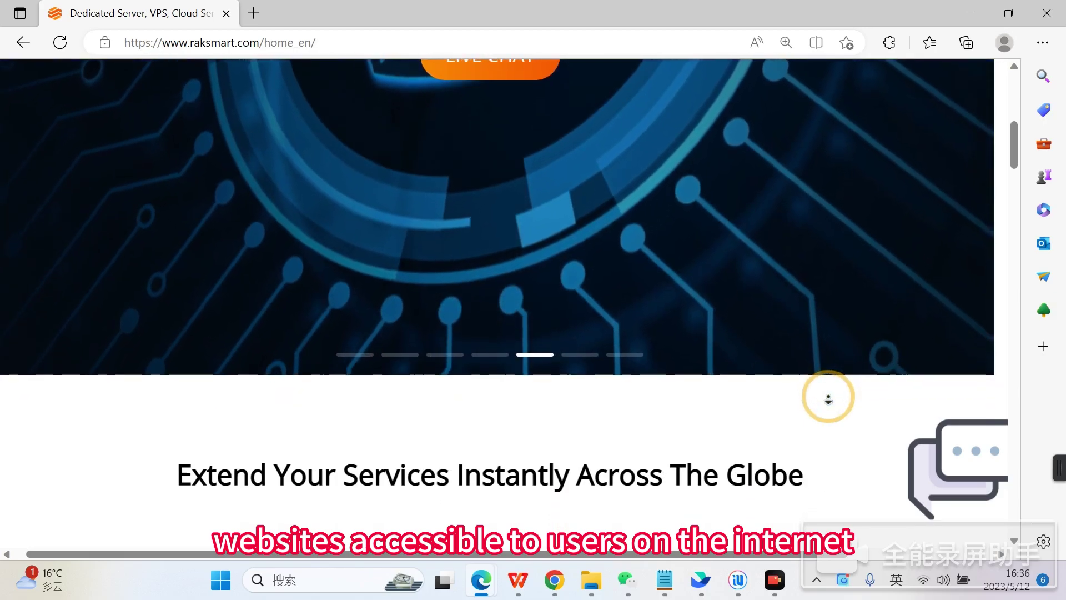
pyautogui.scroll(-1, 828, 399)
pyautogui.scroll(-1, 829, 400)
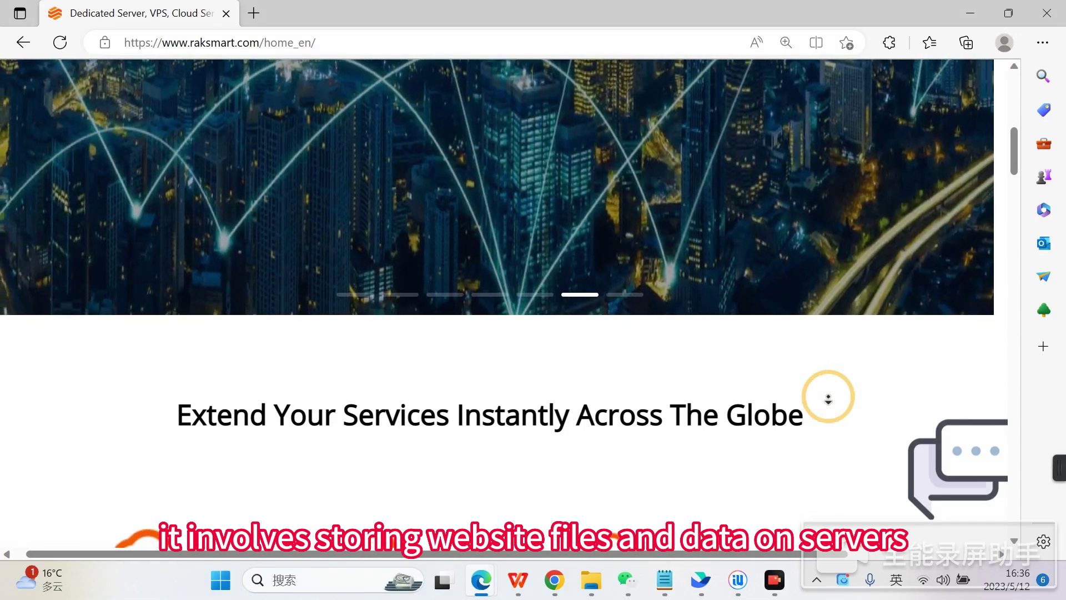
pyautogui.scroll(-1, 828, 400)
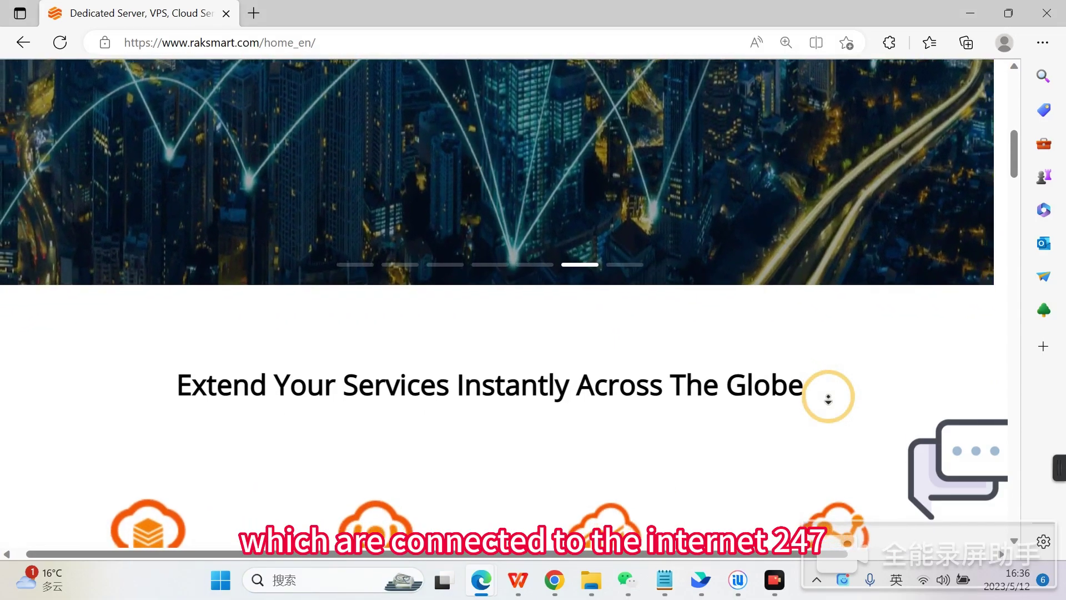
pyautogui.scroll(-1, 828, 398)
pyautogui.scroll(-1, 828, 399)
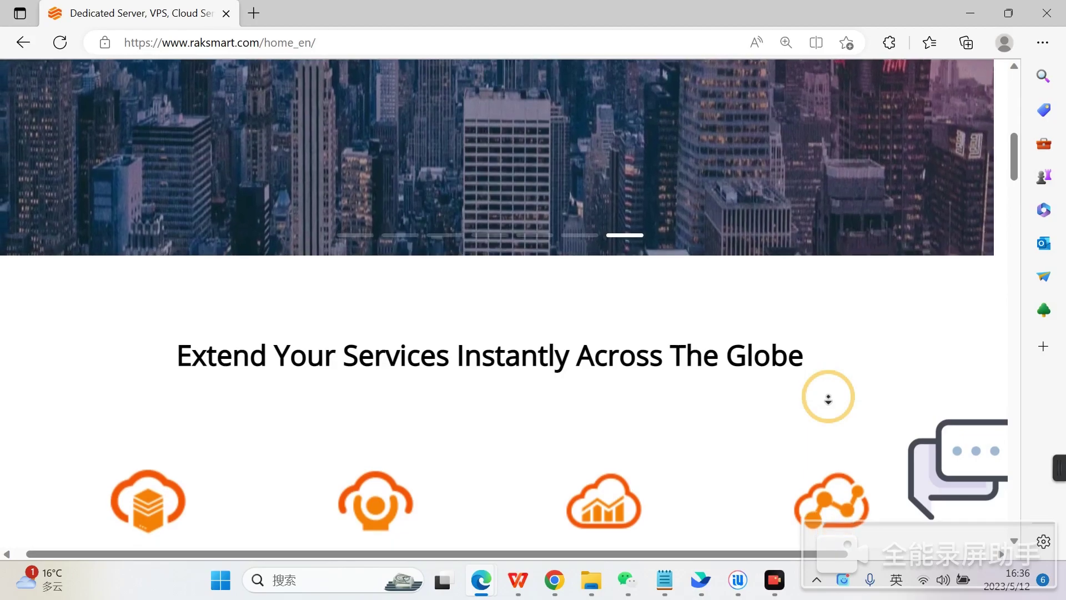
pyautogui.scroll(-1, 828, 399)
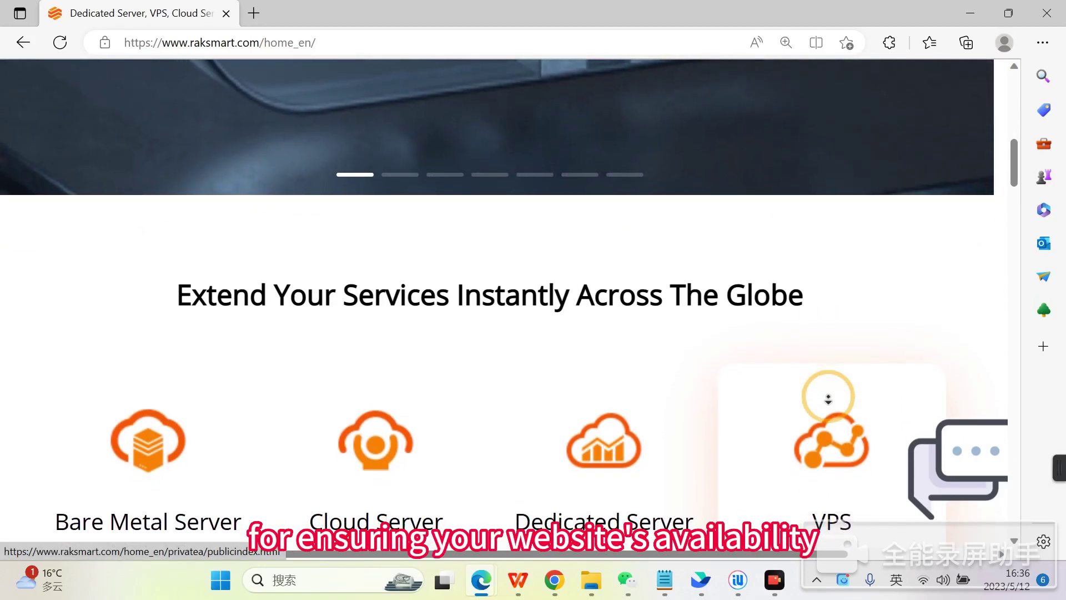
pyautogui.scroll(-1, 829, 399)
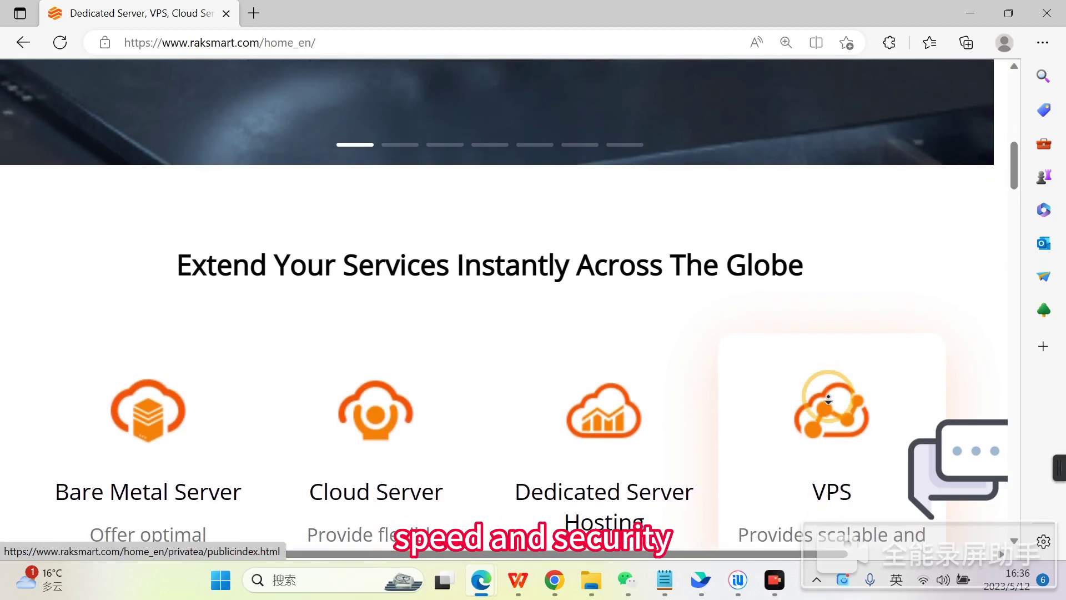
pyautogui.scroll(-1, 828, 400)
pyautogui.scroll(-2, 827, 399)
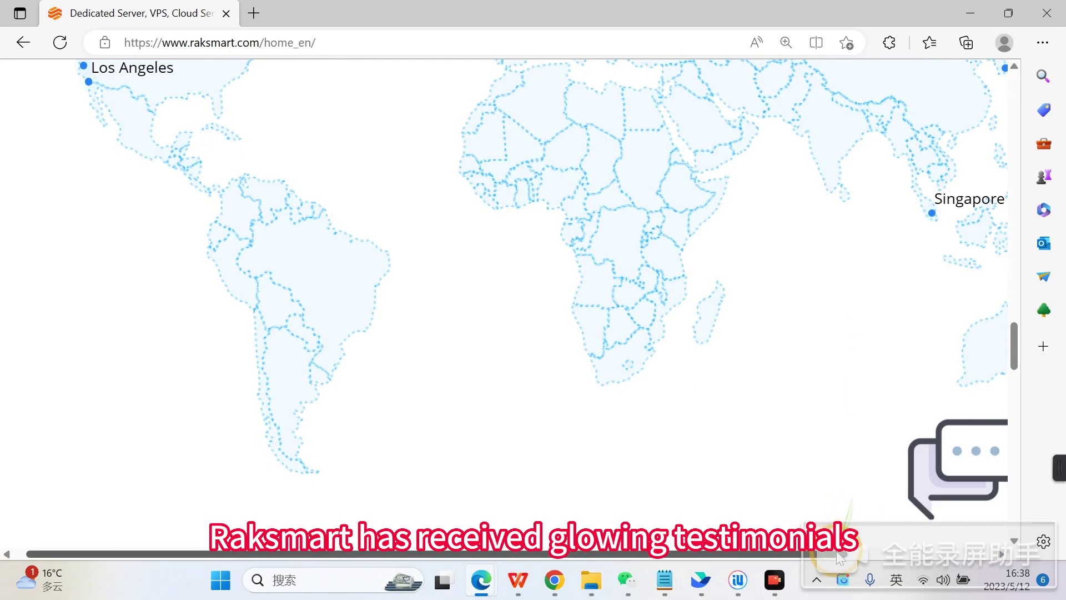
pyautogui.moveTo(840, 558)
pyautogui.mouseDown()
pyautogui.moveTo(870, 559)
pyautogui.moveTo(860, 503)
pyautogui.mouseUp()
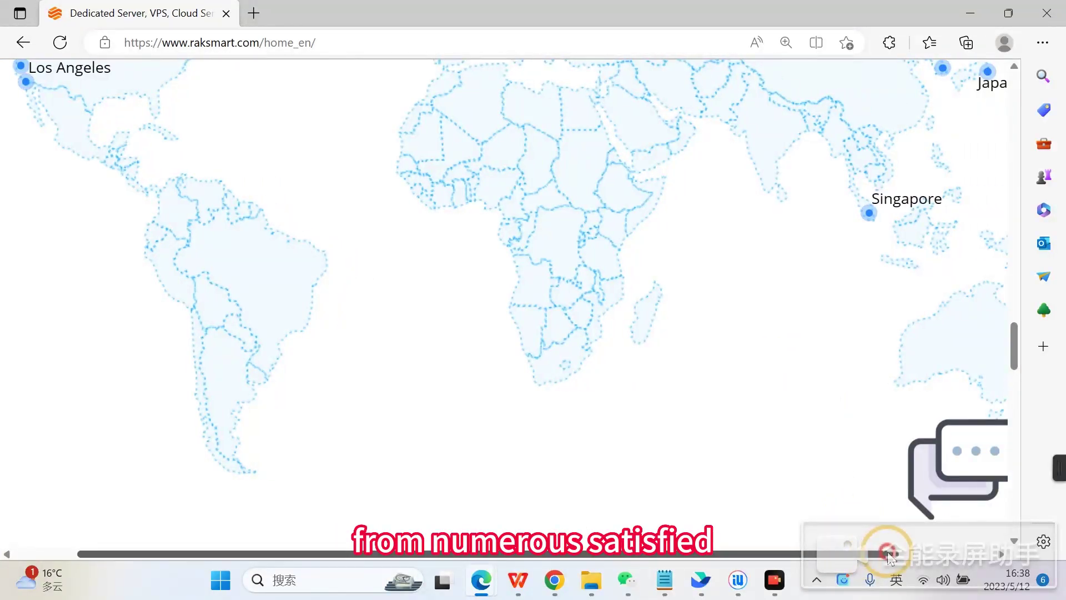
pyautogui.scroll(2, 846, 471)
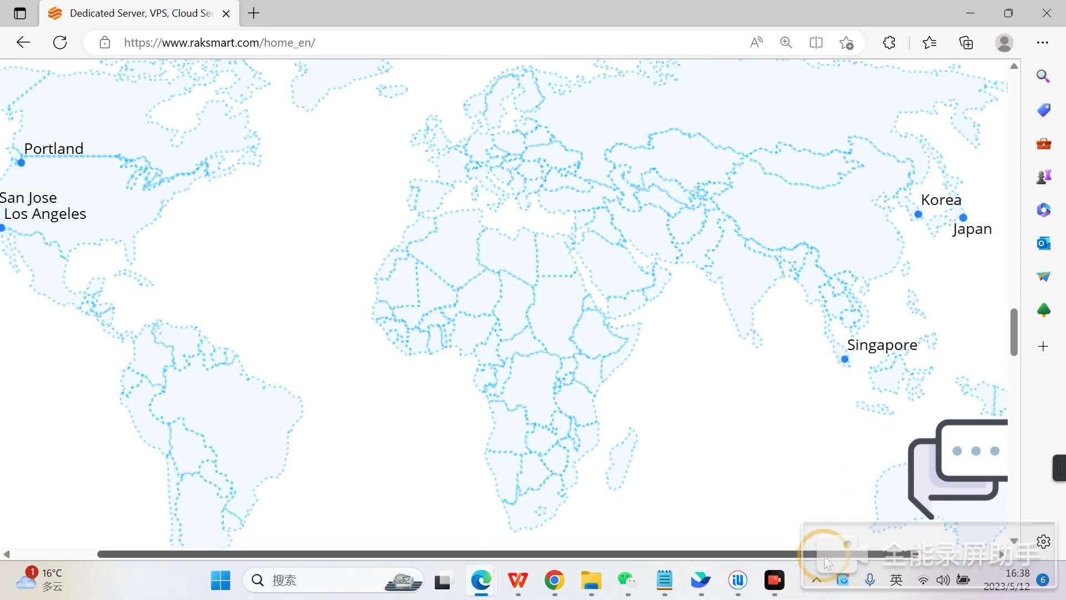
pyautogui.moveTo(824, 555); pyautogui.dragTo(805, 554)
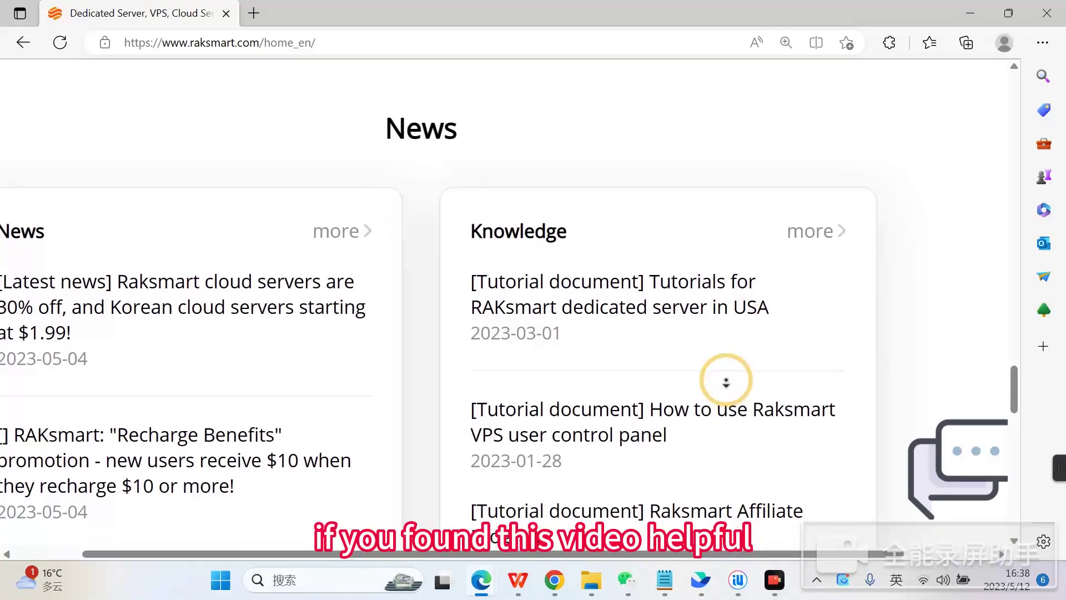
# Step: Stop autoscroll and autoscroll down the News section to show older Affiliate and 50%-off articles
pyautogui.click(714, 442)
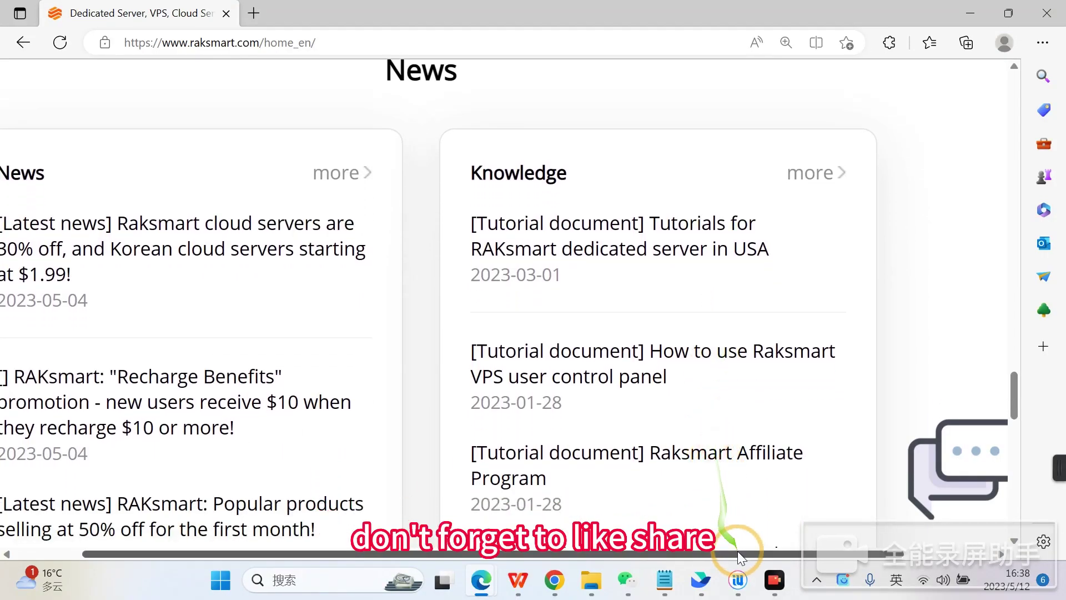
pyautogui.moveTo(736, 551); pyautogui.dragTo(658, 556)
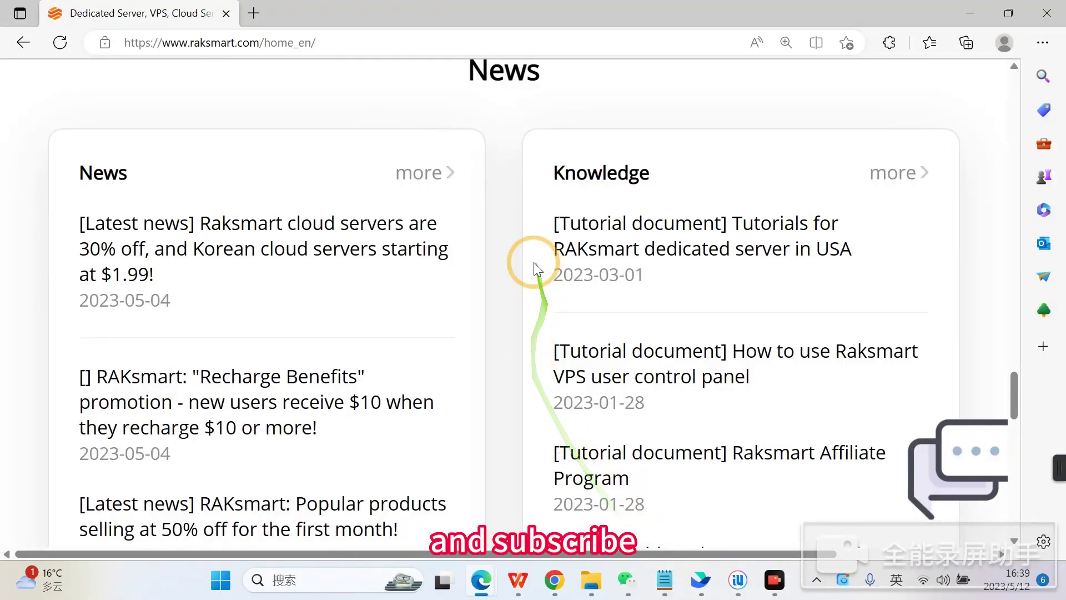
pyautogui.middleClick(512, 266)
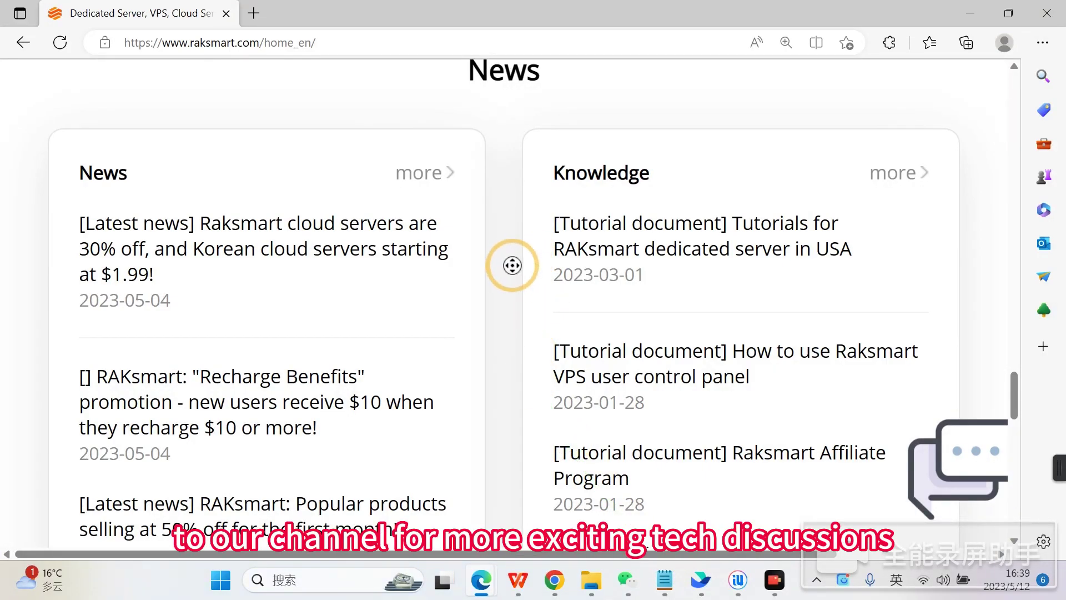